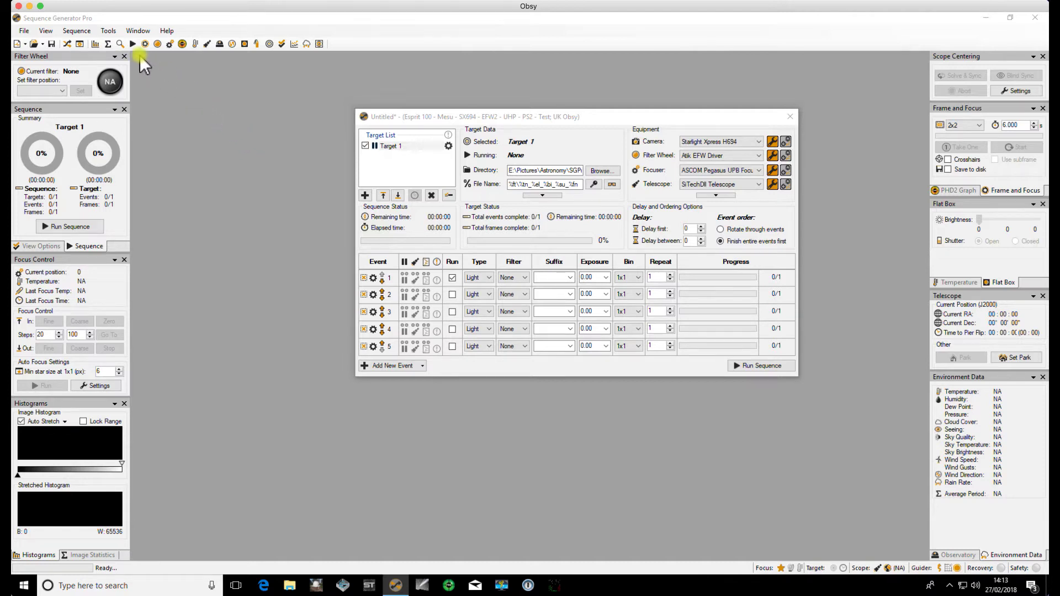
# - Open the filter setup of the "Esprit 100 - Mesu - SX694 - EFW2 - UHP - PS2 - Test" equipment profile
pyautogui.click(108, 30)
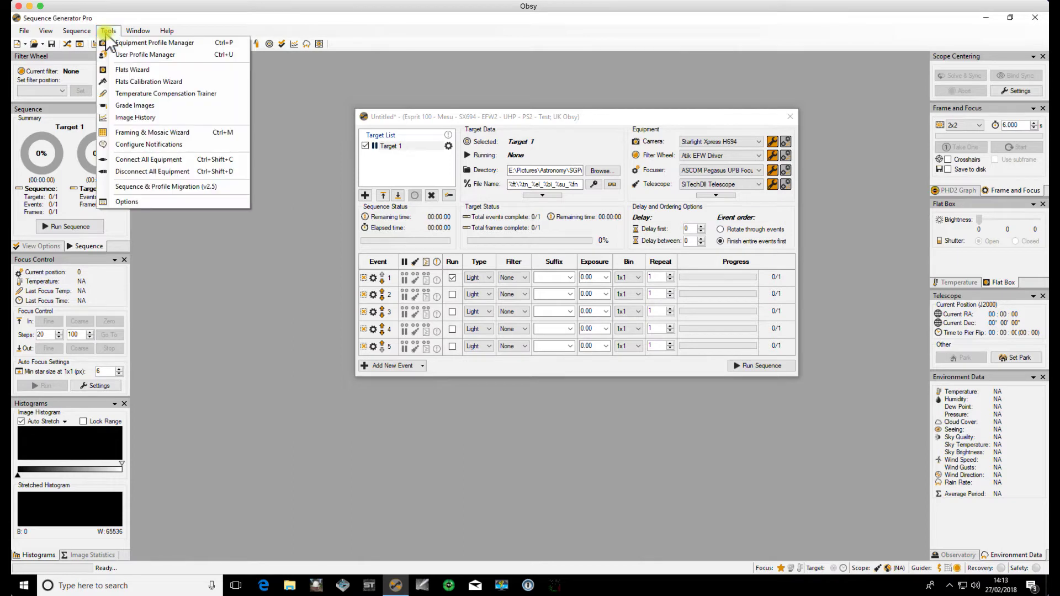
pyautogui.click(127, 44)
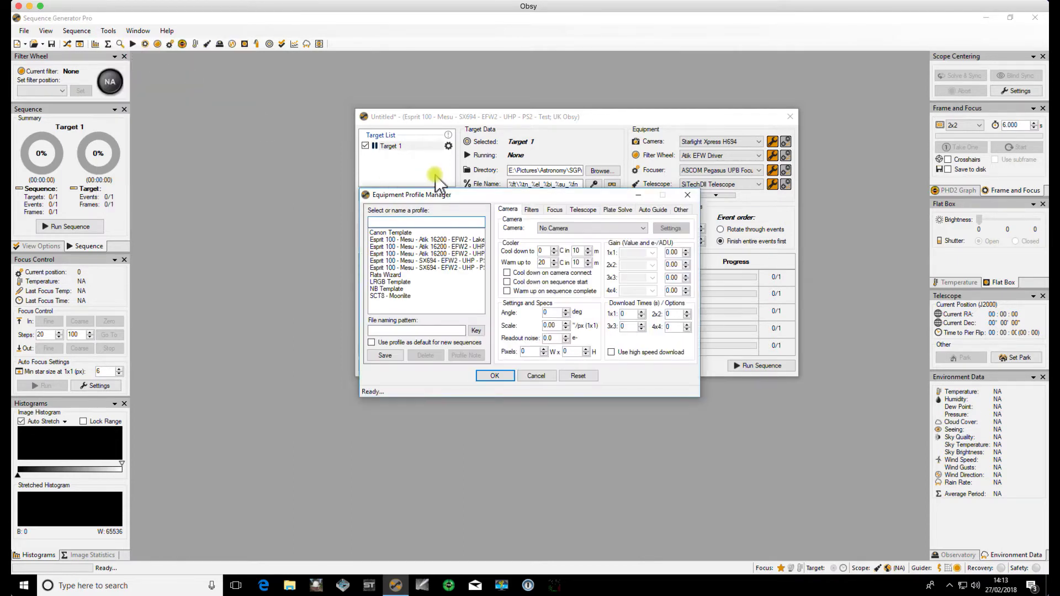
pyautogui.click(437, 260)
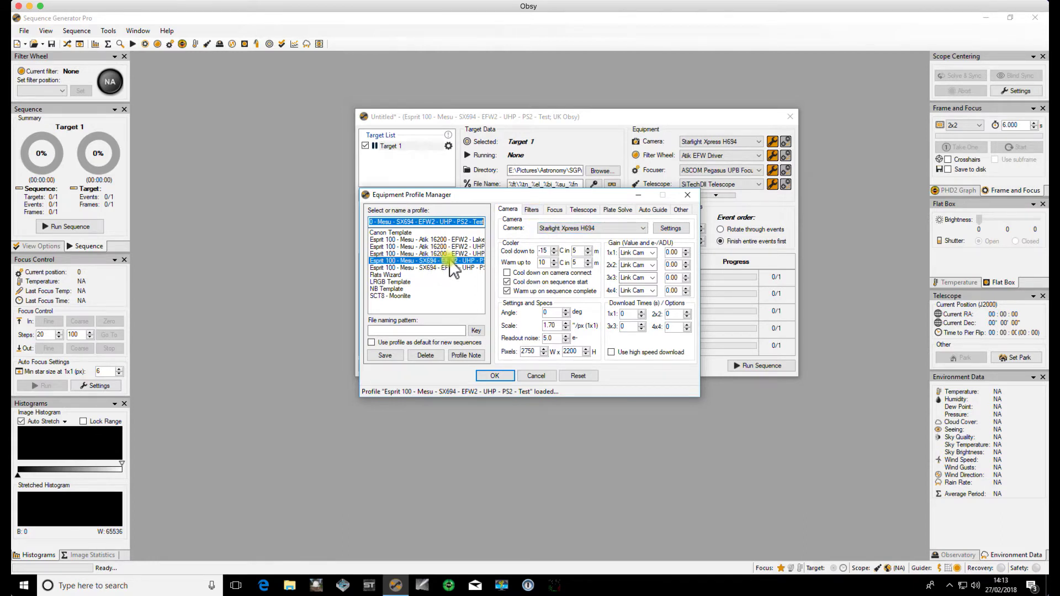
pyautogui.click(531, 209)
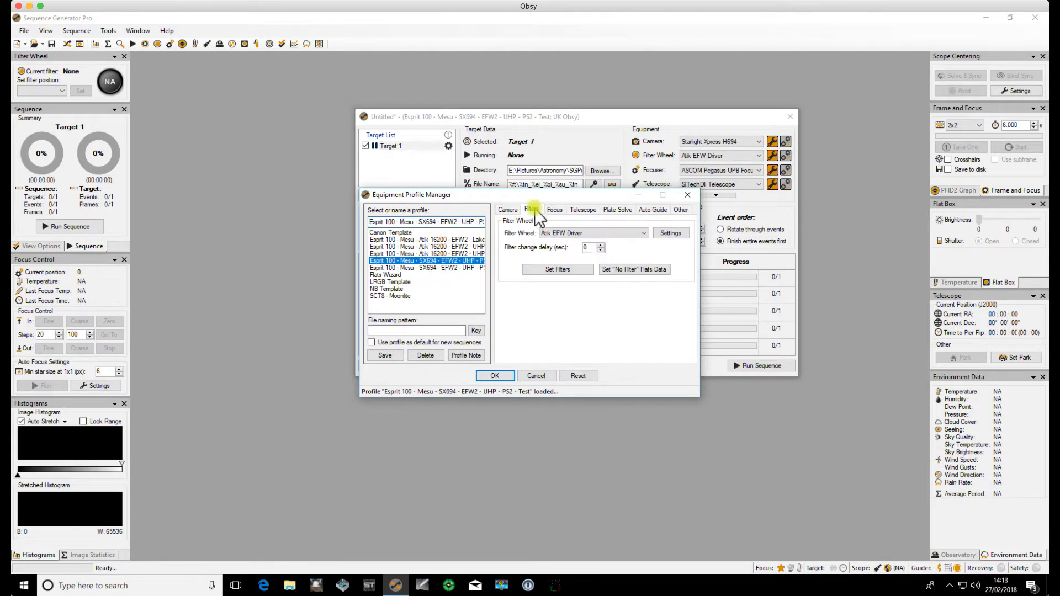
pyautogui.click(572, 271)
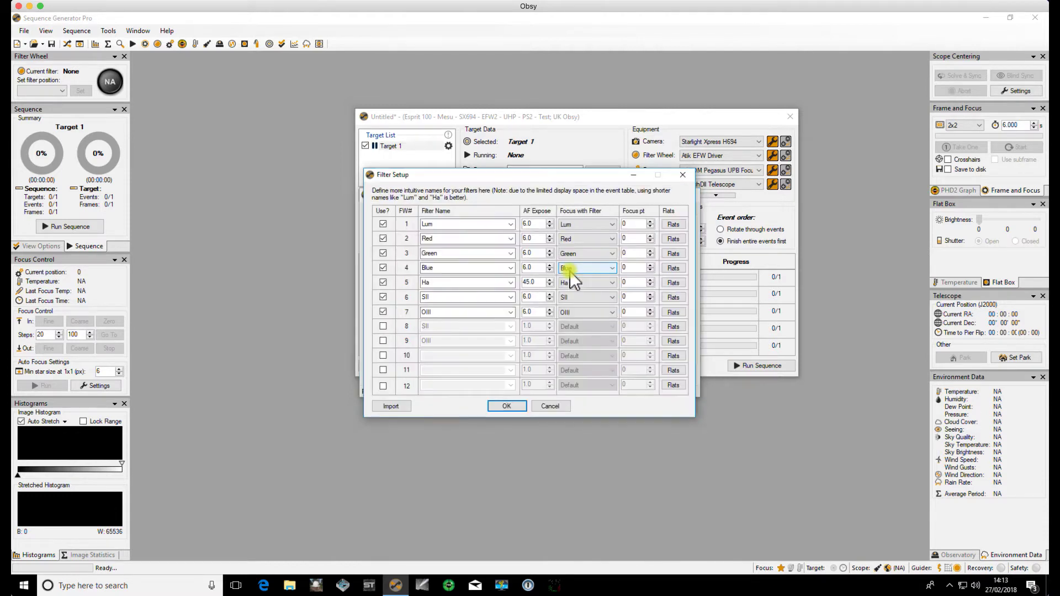
# - Examine the flats exposure, flat box brightness and flats count settings of the Lum and Ha filters
pyautogui.click(672, 225)
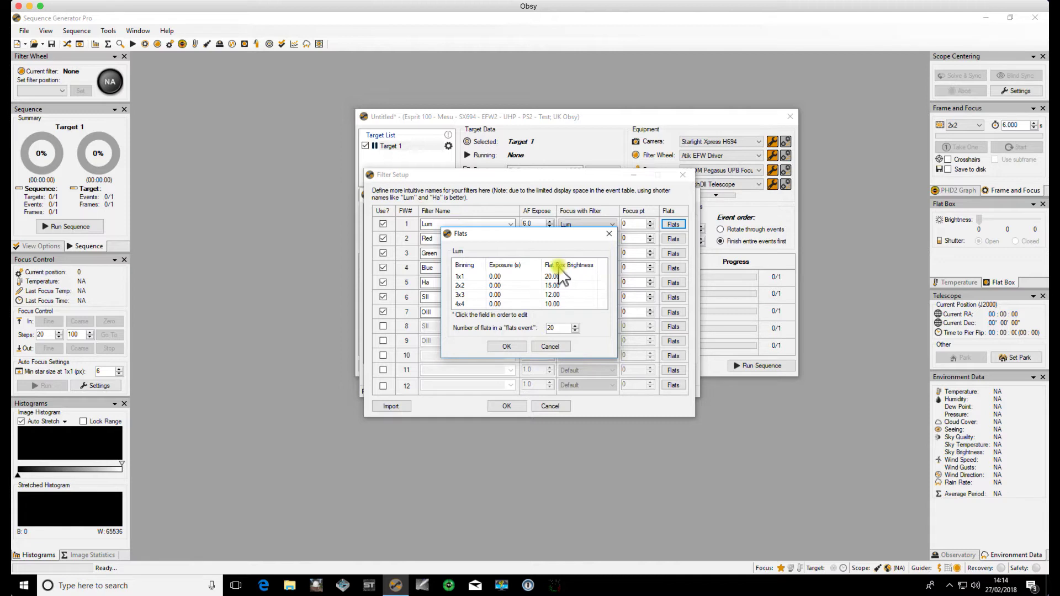
pyautogui.moveTo(564, 282)
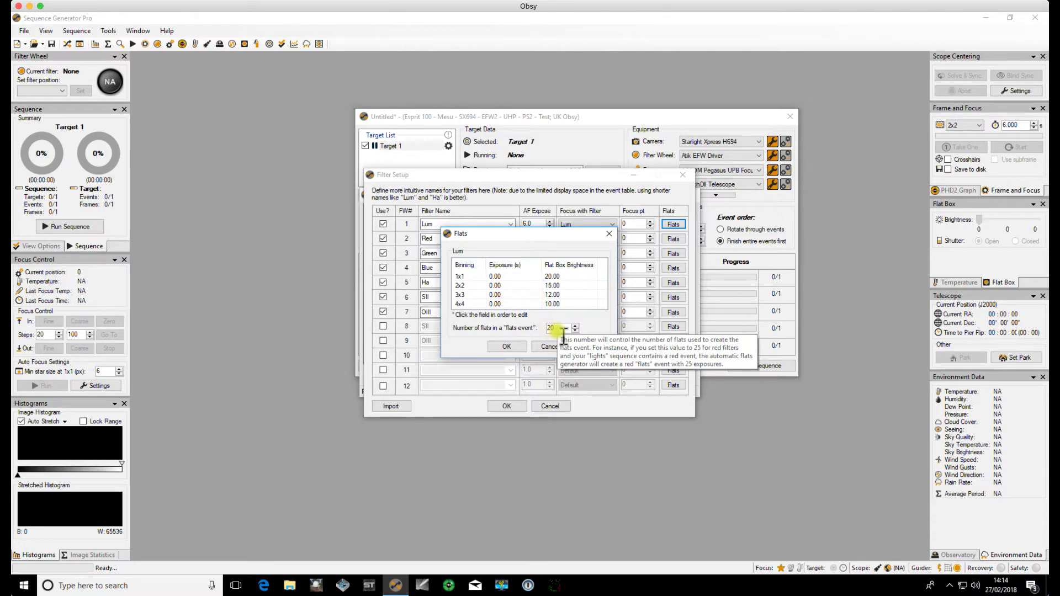
pyautogui.click(506, 346)
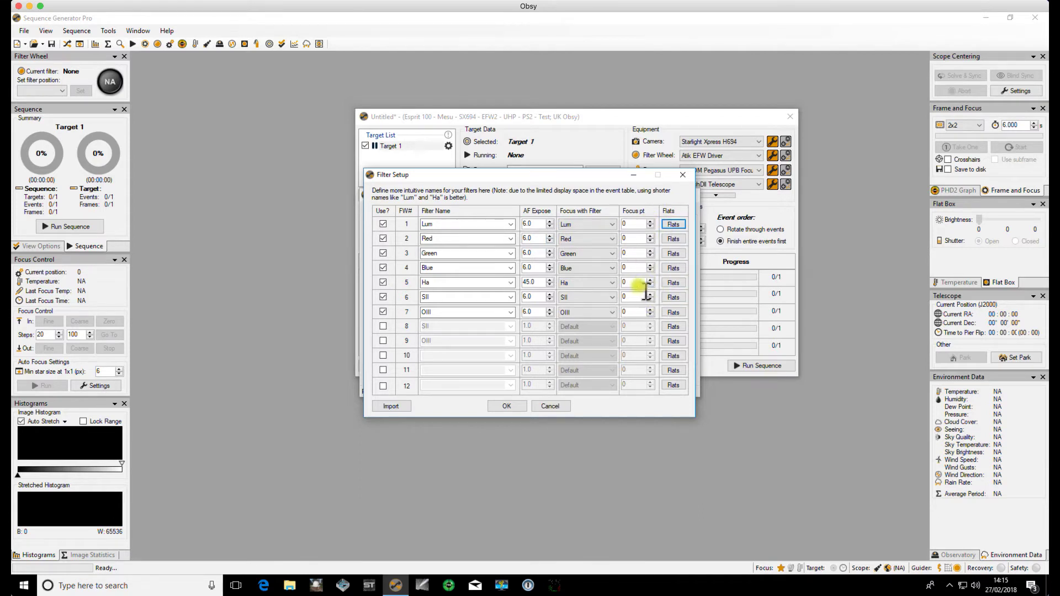
pyautogui.click(672, 282)
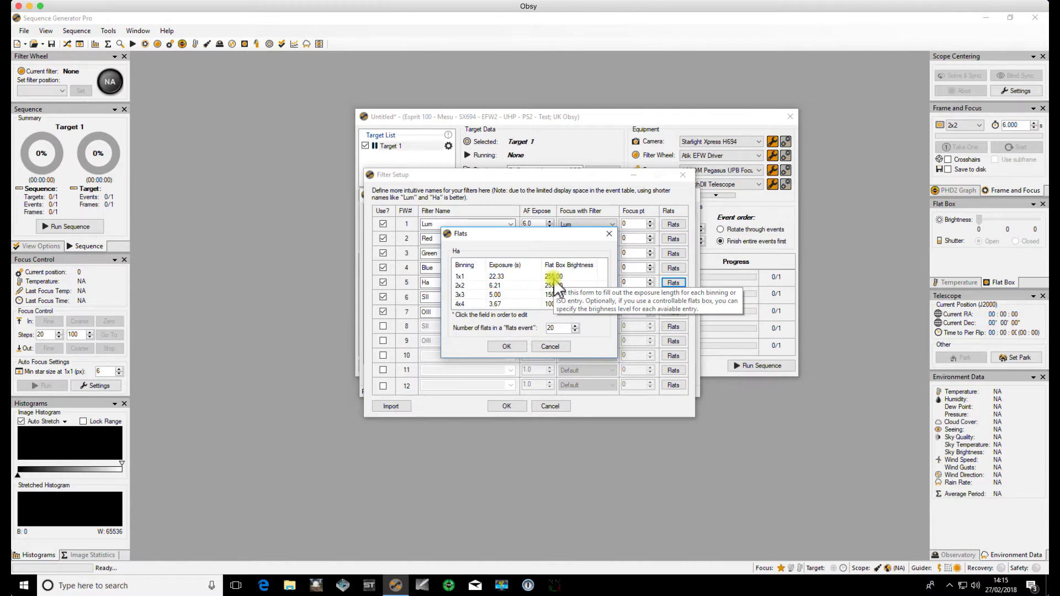
pyautogui.click(506, 346)
# - Accept the filter setup and save the equipment profile
pyautogui.click(506, 405)
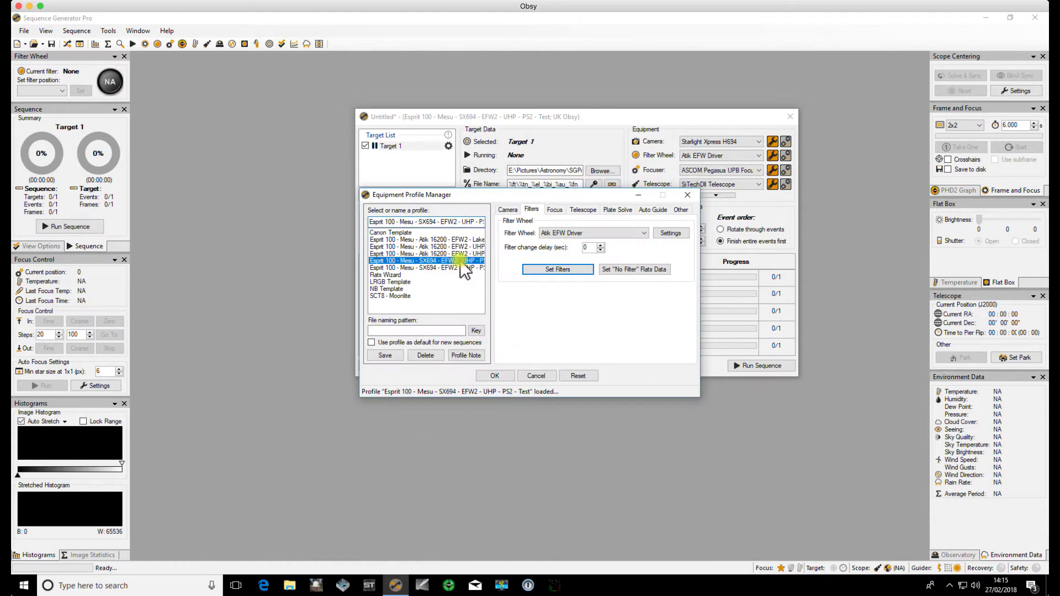
pyautogui.click(494, 376)
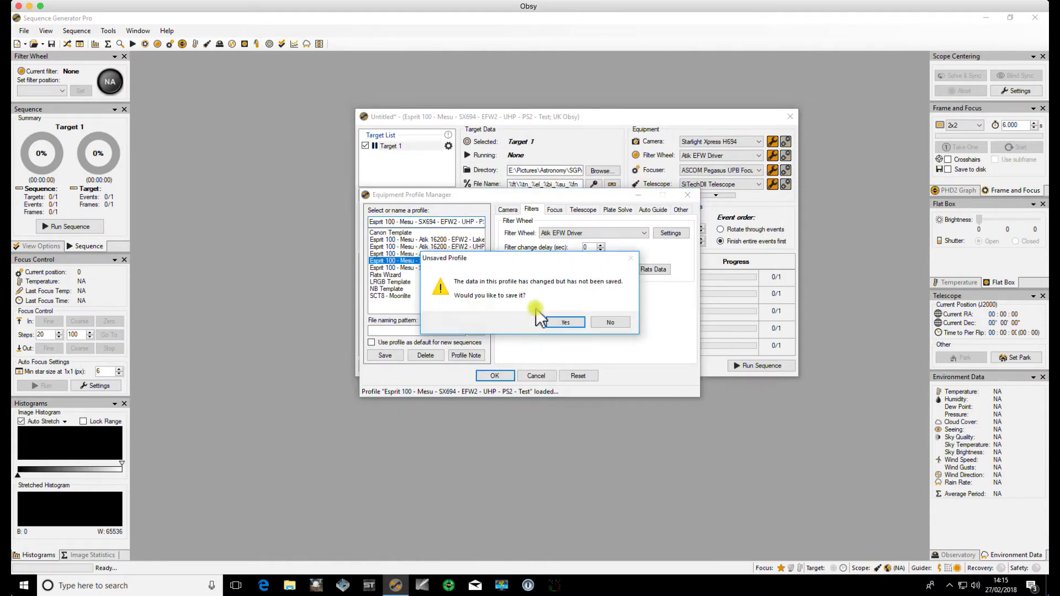
pyautogui.click(577, 323)
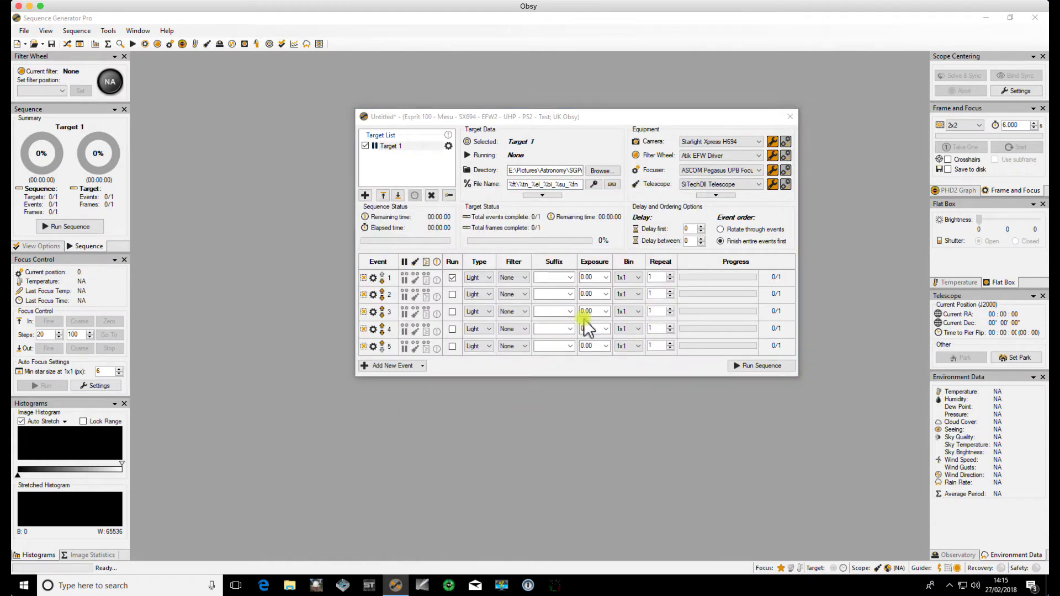
# - Connect the Starlight Xpress H694 camera, the Atik EFW filter wheel and the Alnitak Flat Box
pyautogui.click(785, 141)
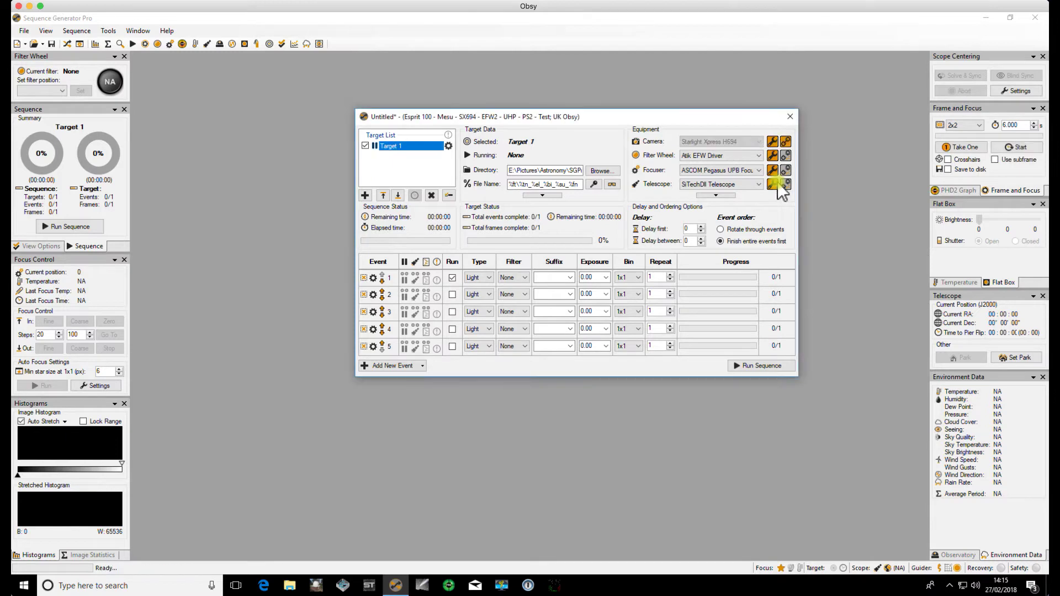
pyautogui.click(786, 156)
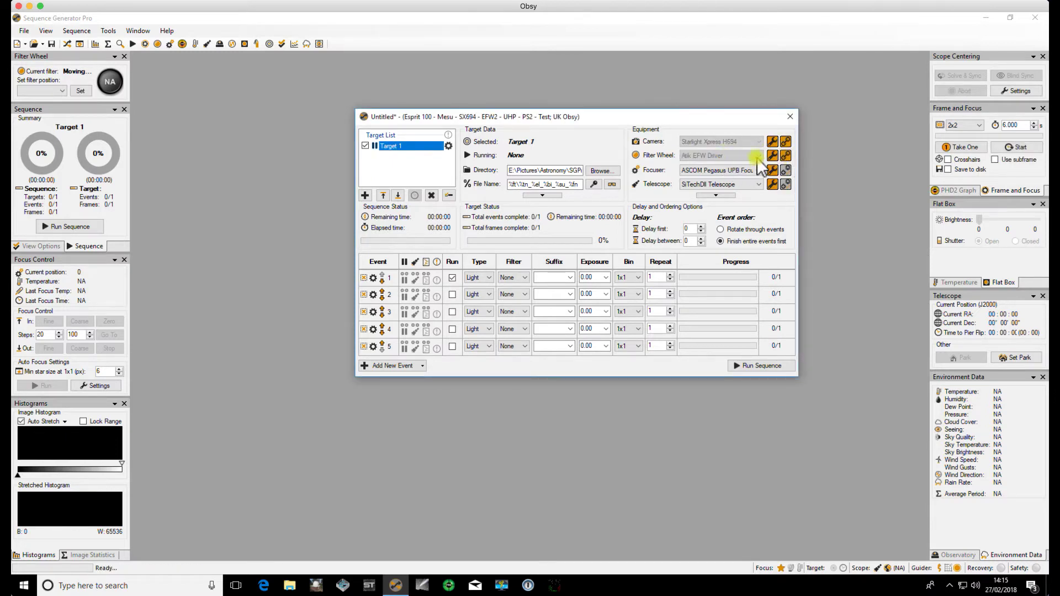
pyautogui.click(717, 195)
pyautogui.click(716, 195)
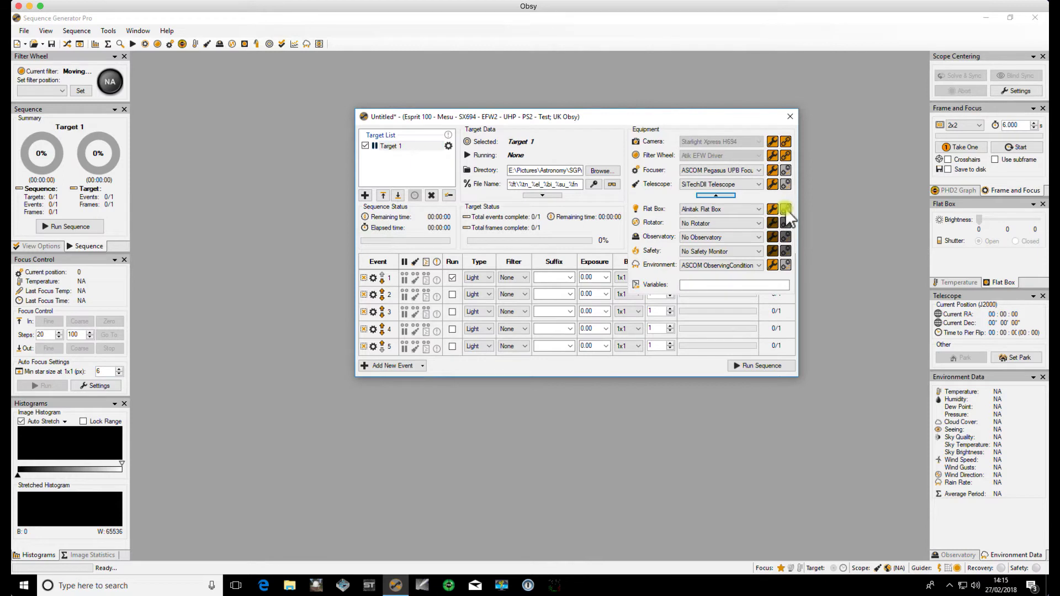
pyautogui.click(785, 208)
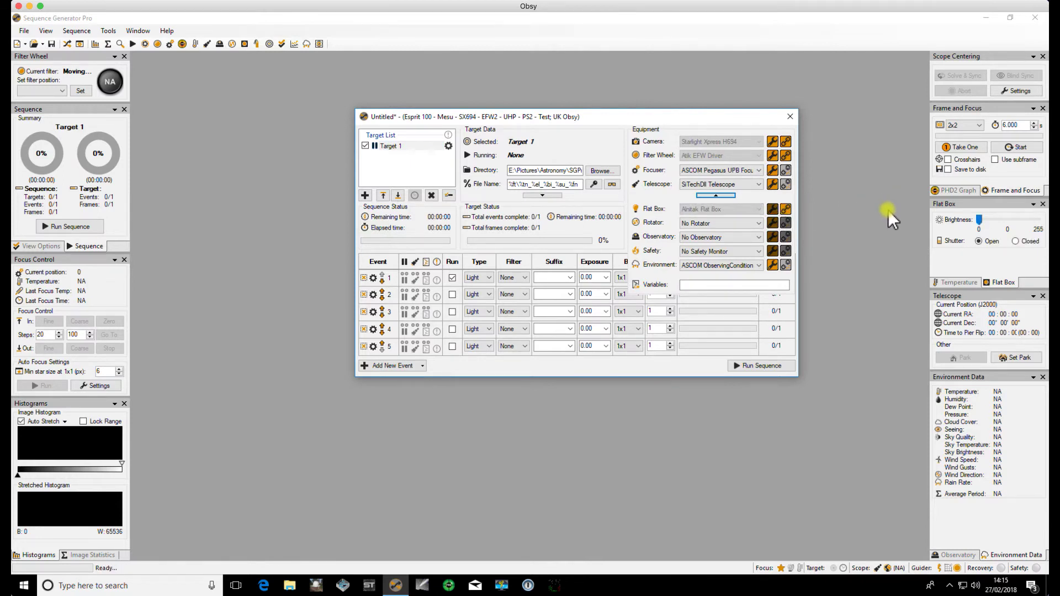
# - Start the Flats Calibration Wizard with the "Esprit 100 - Mesu - SX694 - EFW2 - UHP - PS2 - Test" profile in a new sequence
pyautogui.click(108, 32)
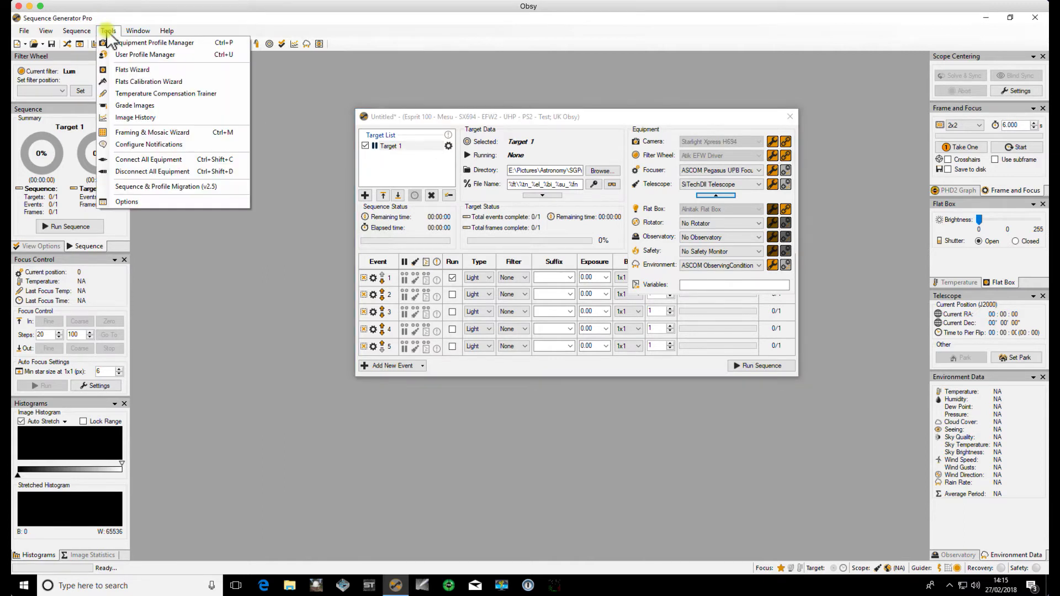
pyautogui.click(127, 81)
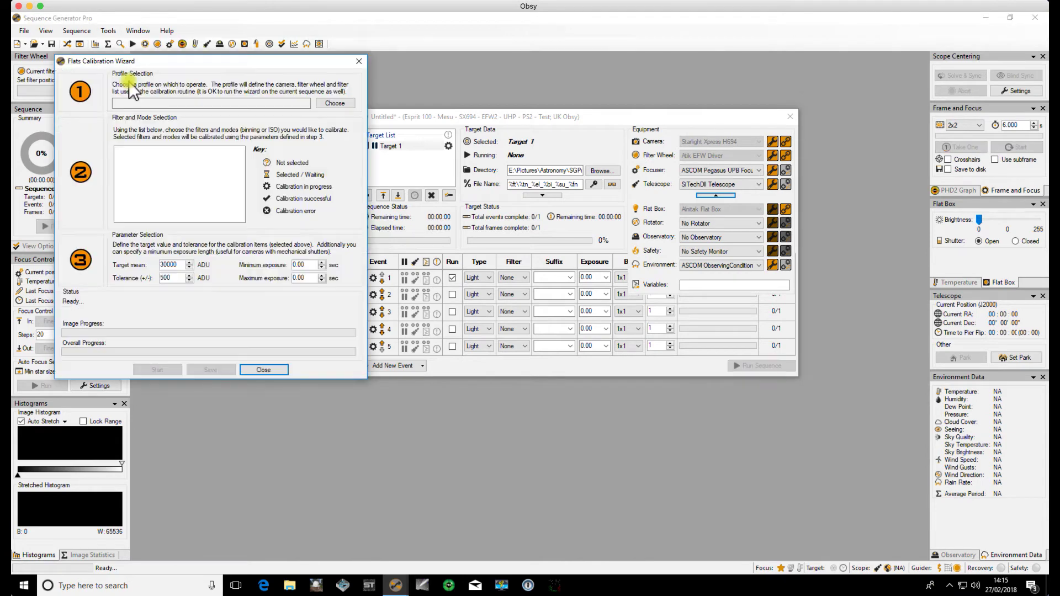
pyautogui.click(335, 103)
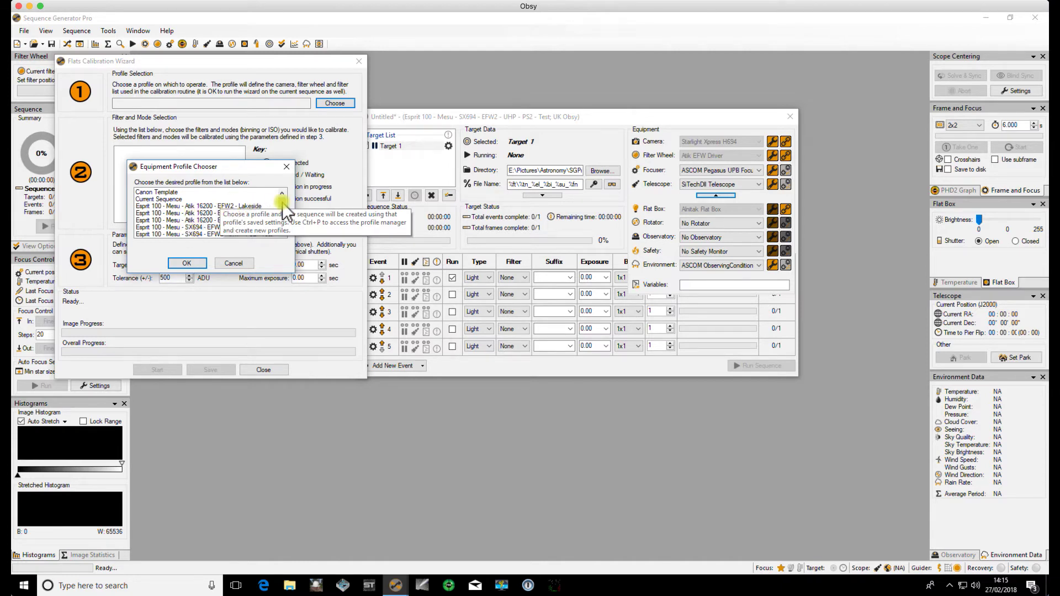
pyautogui.moveTo(282, 204); pyautogui.dragTo(281, 215)
pyautogui.click(221, 212)
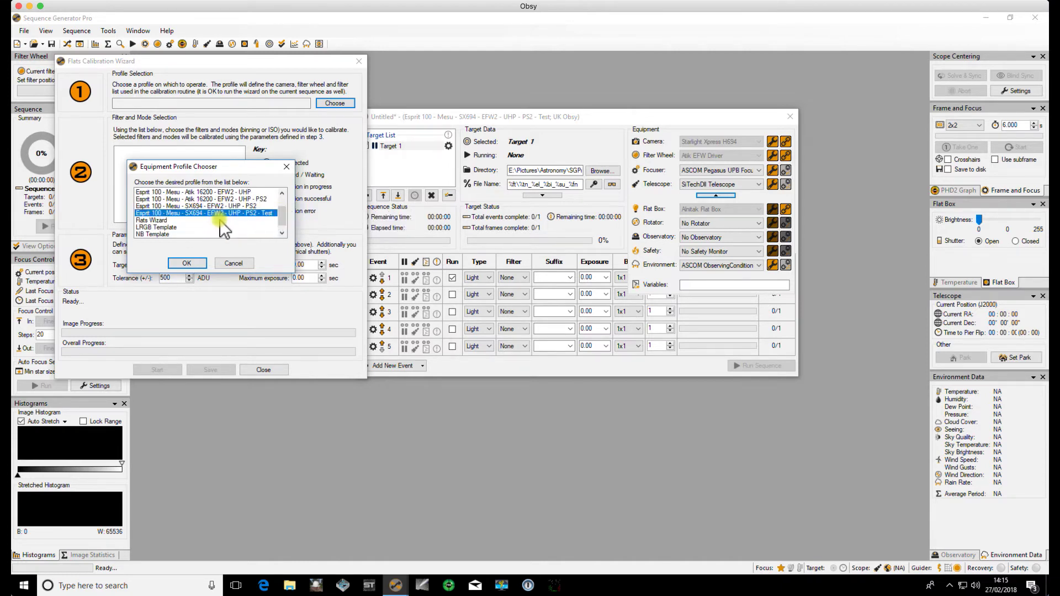
pyautogui.click(194, 263)
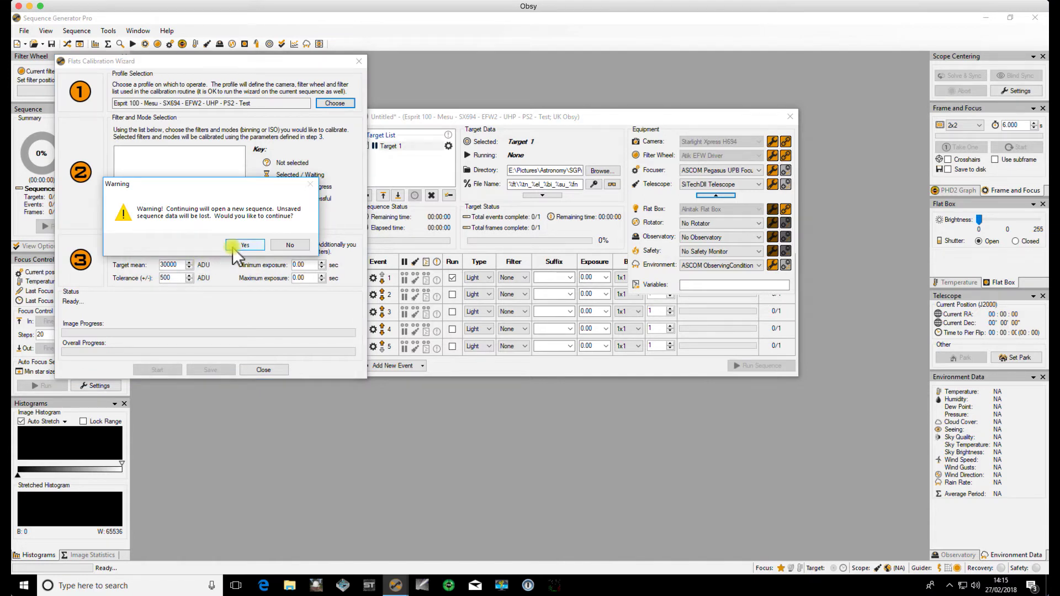
pyautogui.click(234, 246)
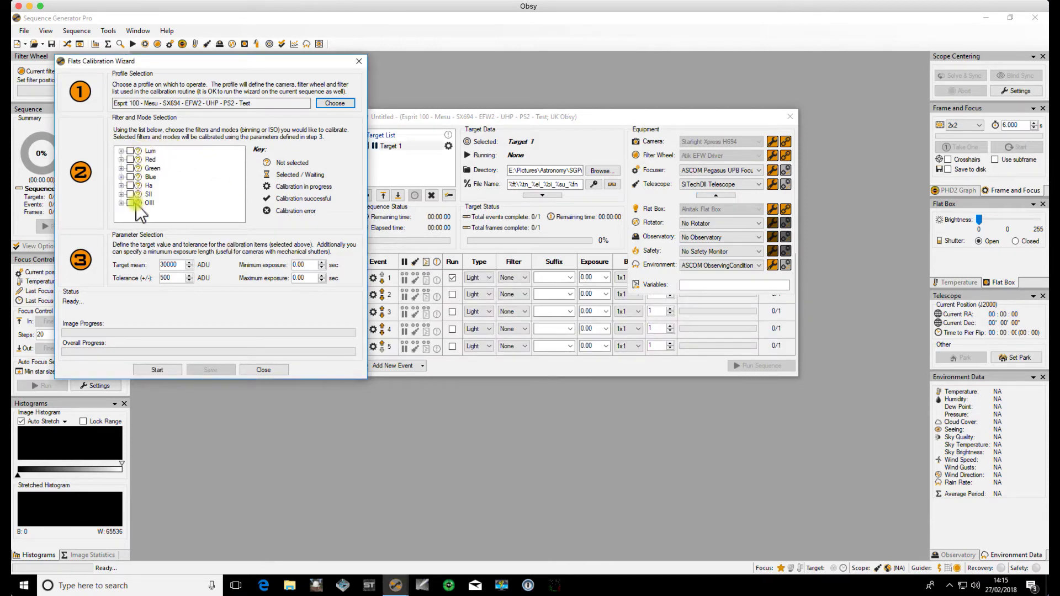
# - Select the Lum, Red, Green, Blue and Ha filters for calibration and view Lum's binning modes
pyautogui.click(130, 151)
pyautogui.click(130, 159)
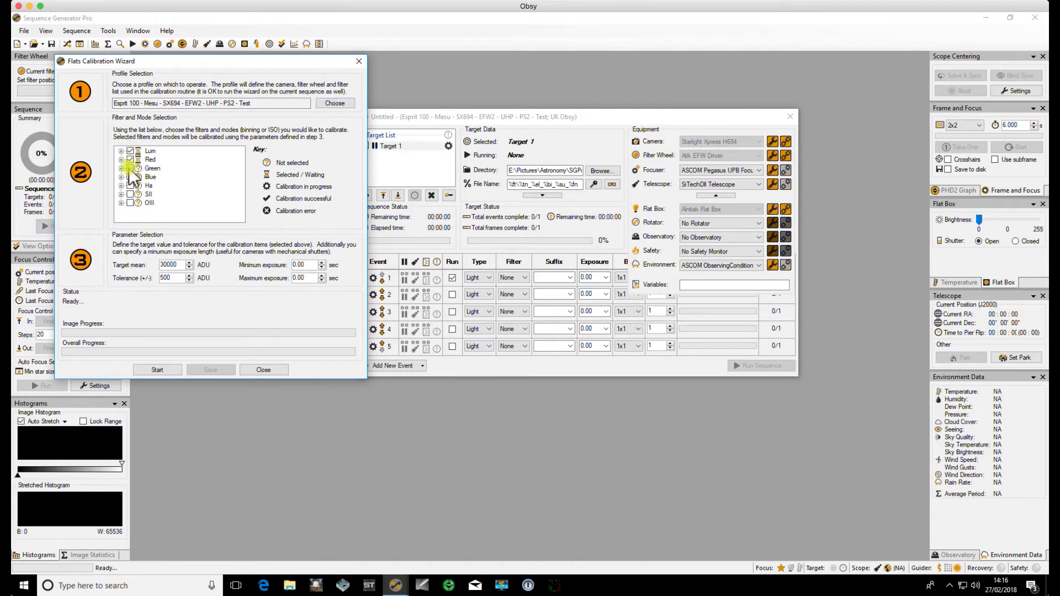
pyautogui.click(130, 168)
pyautogui.click(130, 176)
pyautogui.click(129, 185)
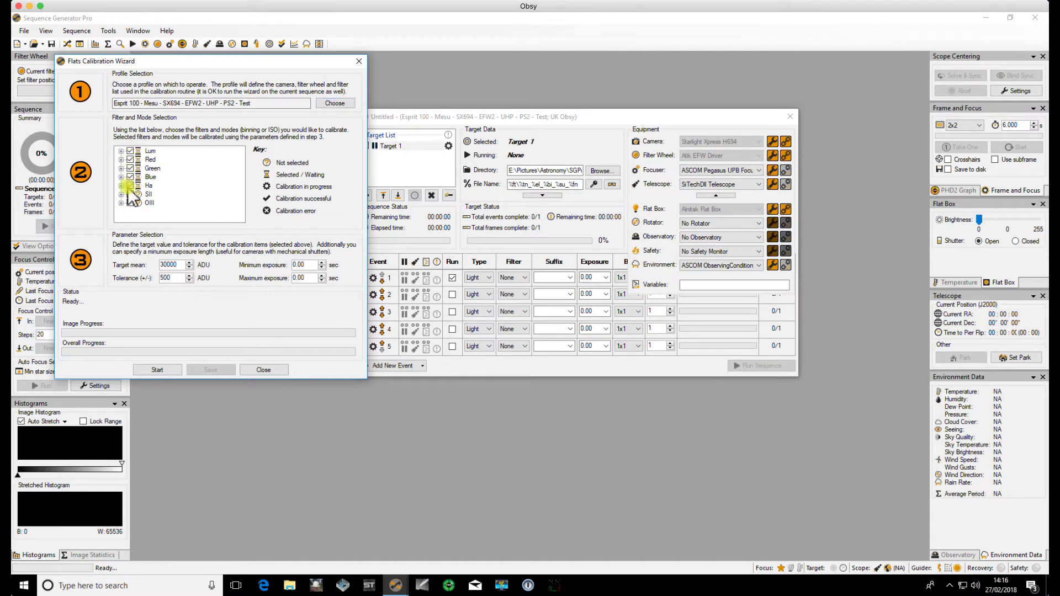
pyautogui.click(121, 151)
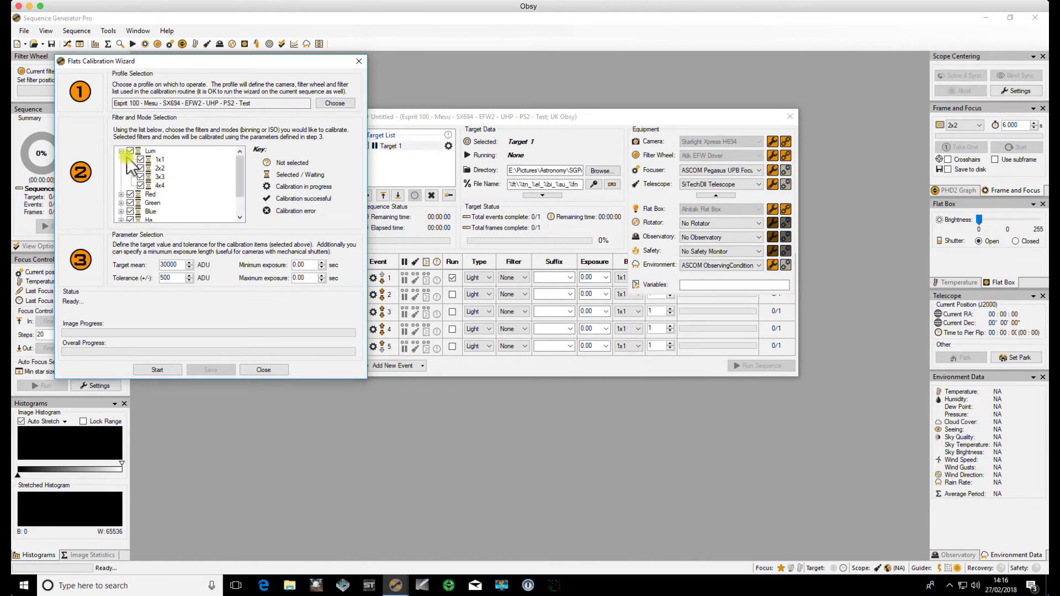
pyautogui.click(121, 151)
# - Clear the calibration selection of the Lum, Red, Green, Blue and Ha filters
pyautogui.click(130, 158)
pyautogui.click(129, 168)
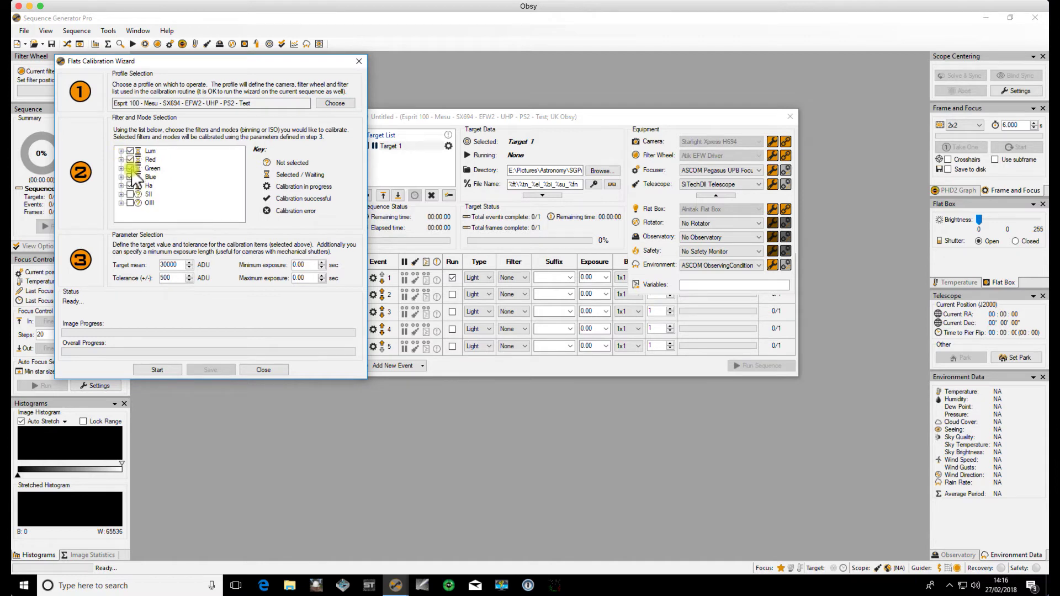
pyautogui.click(130, 176)
pyautogui.click(130, 186)
pyautogui.click(130, 150)
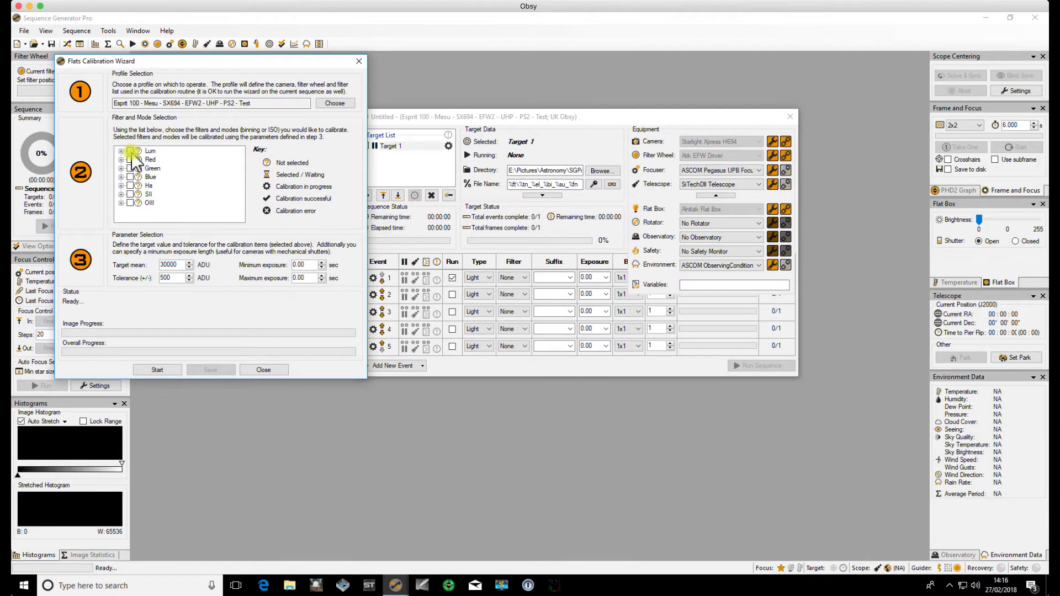
# - Try selecting individual binning modes under the Lum filter, such as 1x1
pyautogui.click(121, 151)
pyautogui.click(140, 185)
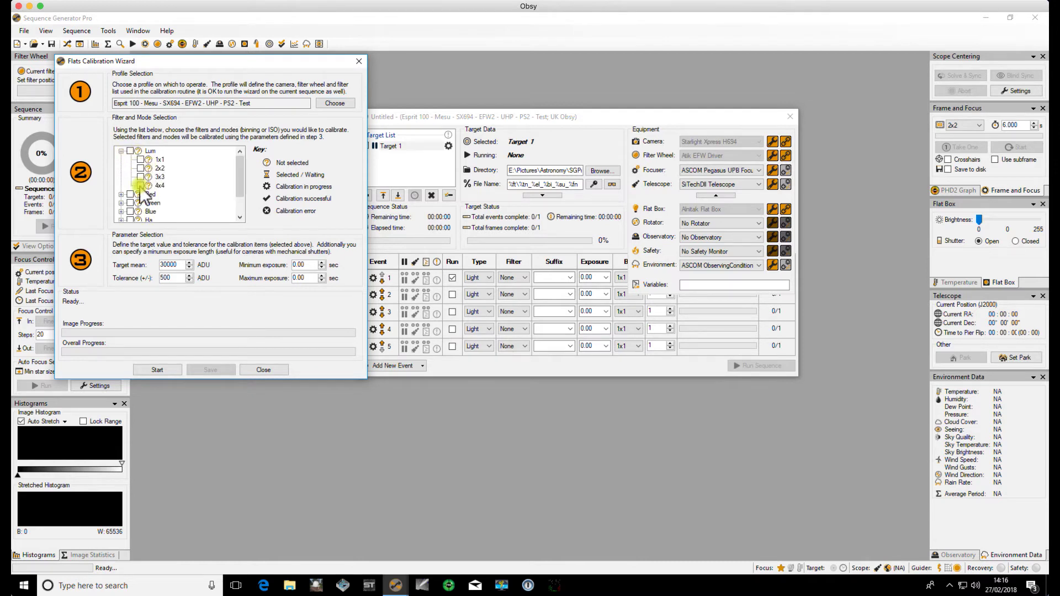
pyautogui.click(141, 167)
pyautogui.click(141, 159)
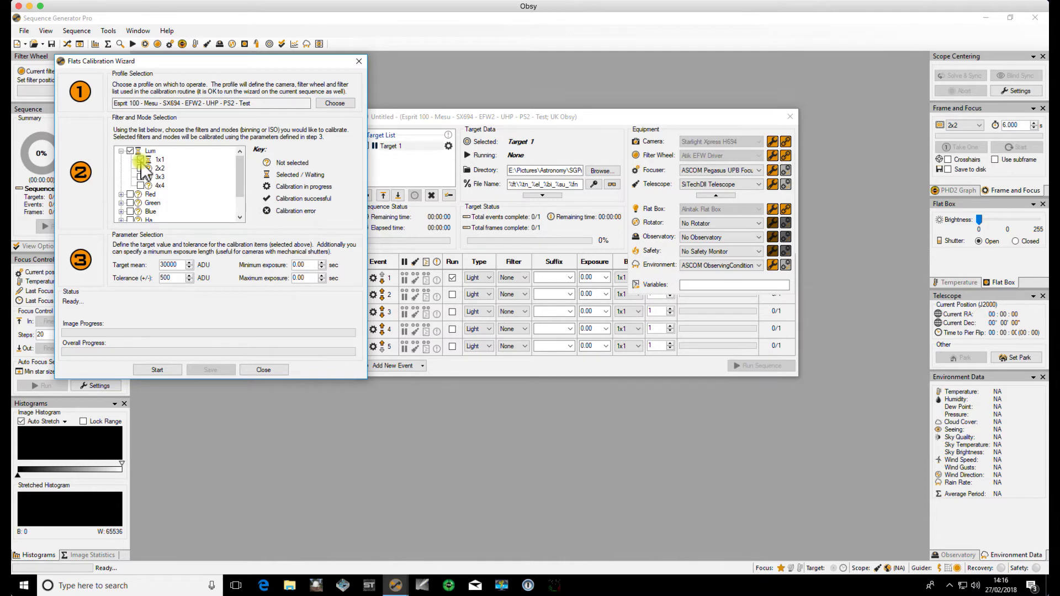
# - Select the Lum filter for calibration with all its binning modes, 1x1 to 4x4
pyautogui.click(129, 150)
pyautogui.click(139, 160)
pyautogui.click(138, 151)
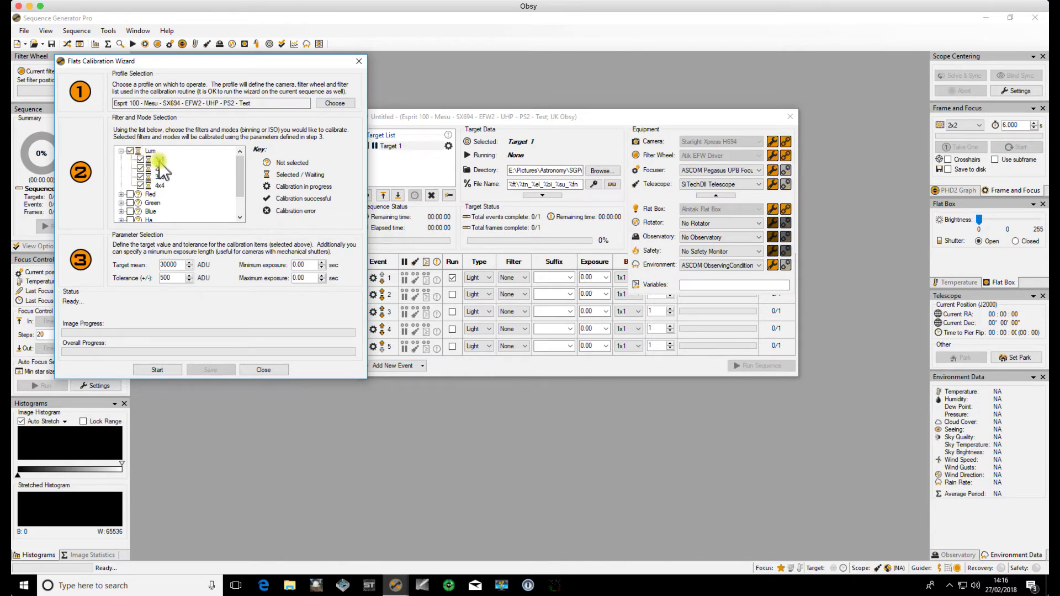
pyautogui.click(129, 151)
pyautogui.click(121, 150)
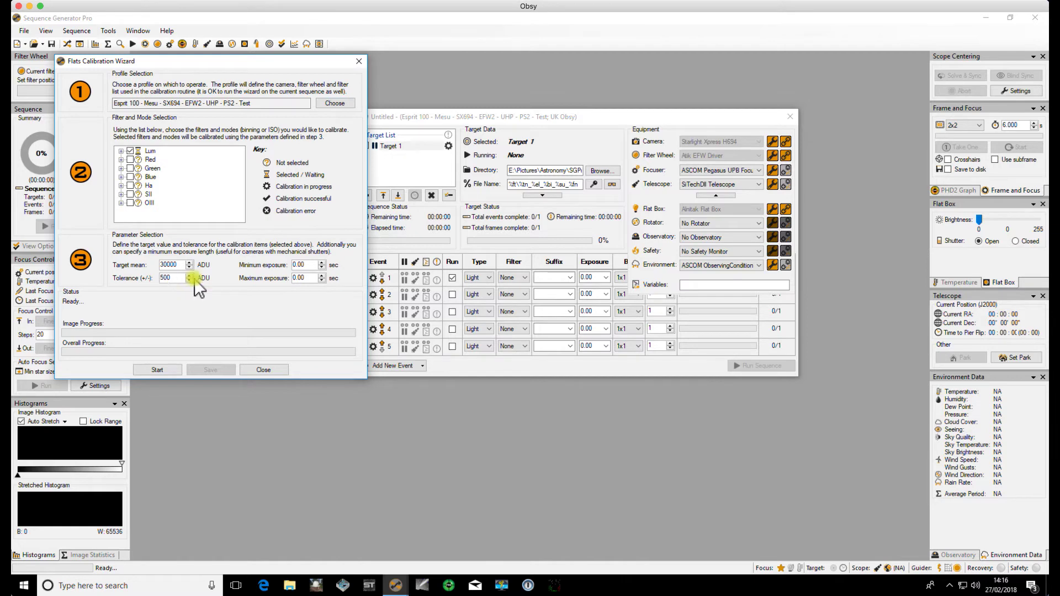
# - Set the target mean to 25000 ADU and run the flats calibration for the selected filter
pyautogui.doubleClick(188, 266)
pyautogui.moveTo(145, 268)
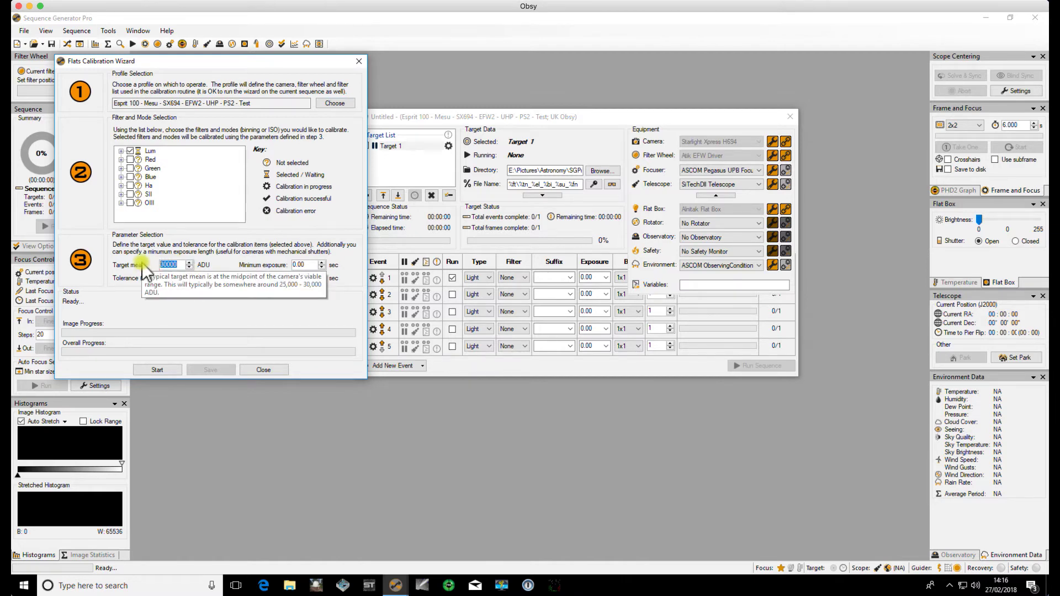
pyautogui.write('25000')
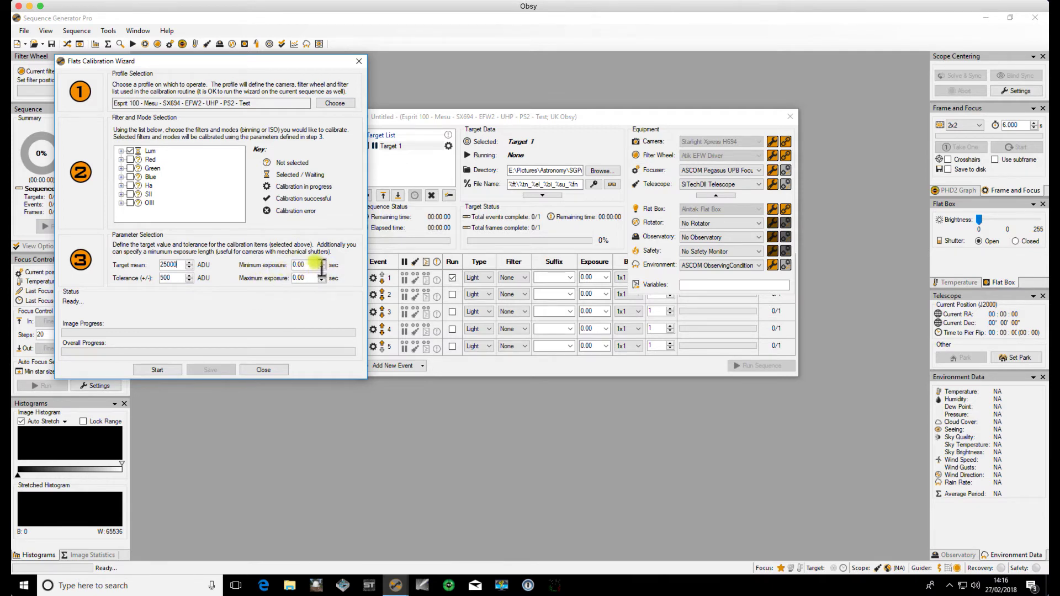
pyautogui.moveTo(320, 269)
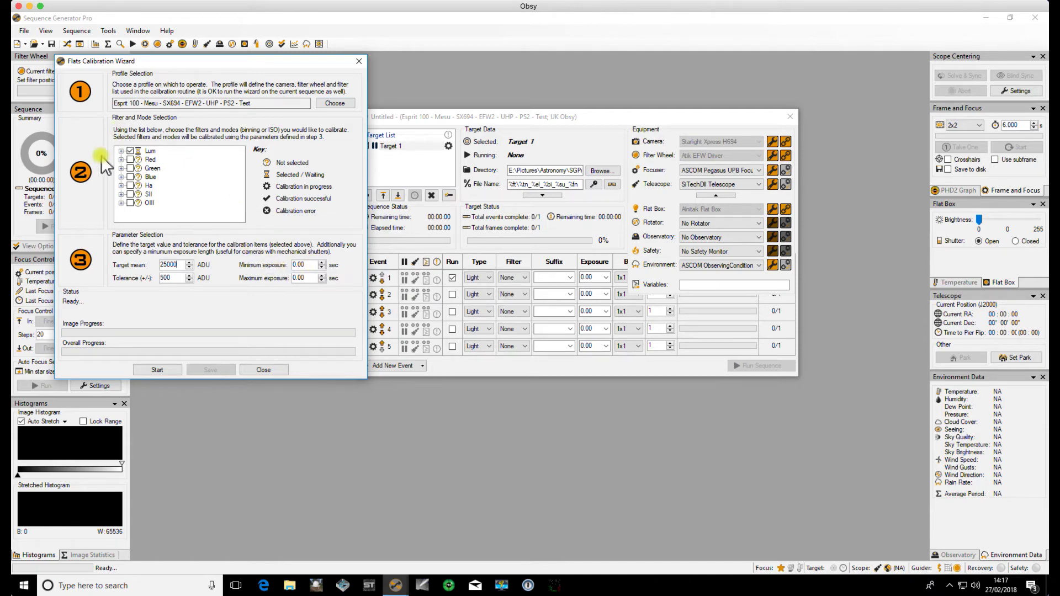
pyautogui.click(170, 370)
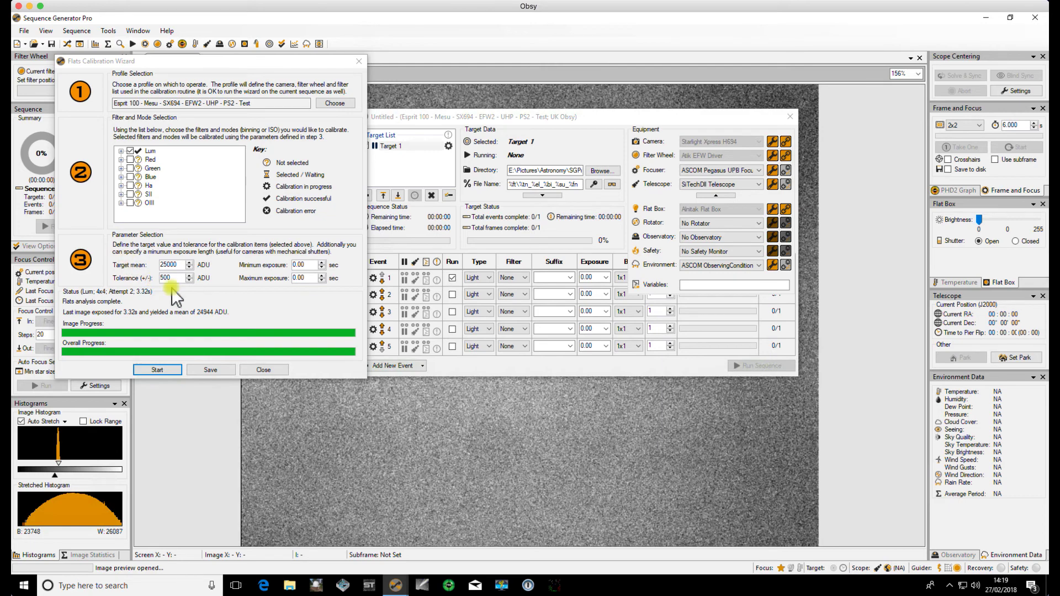
# - Save the flats calibration data to the selected equipment profile and close the Flats Calibration Wizard
pyautogui.click(212, 370)
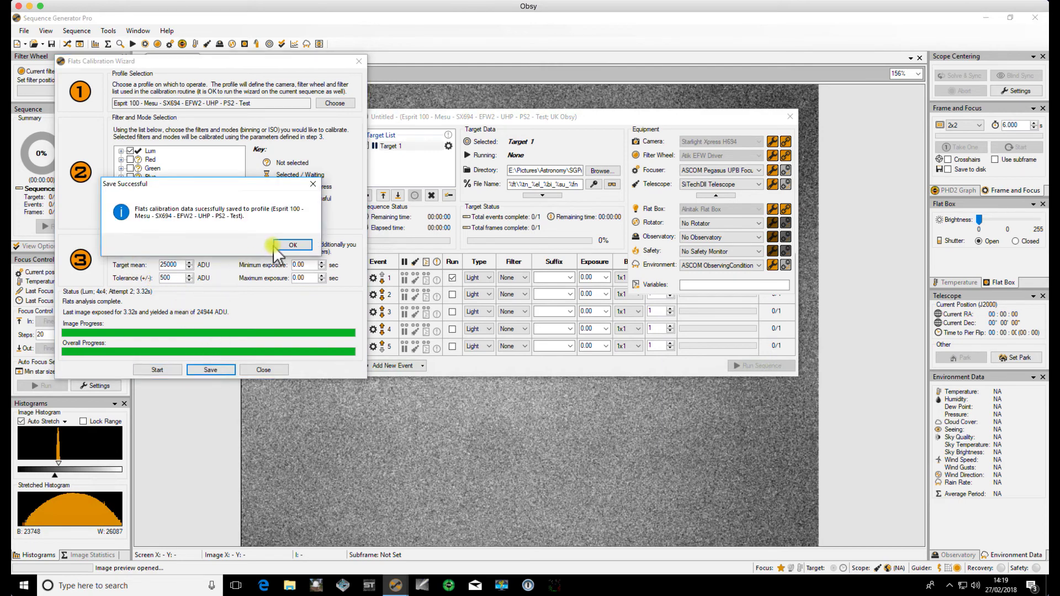
pyautogui.click(292, 245)
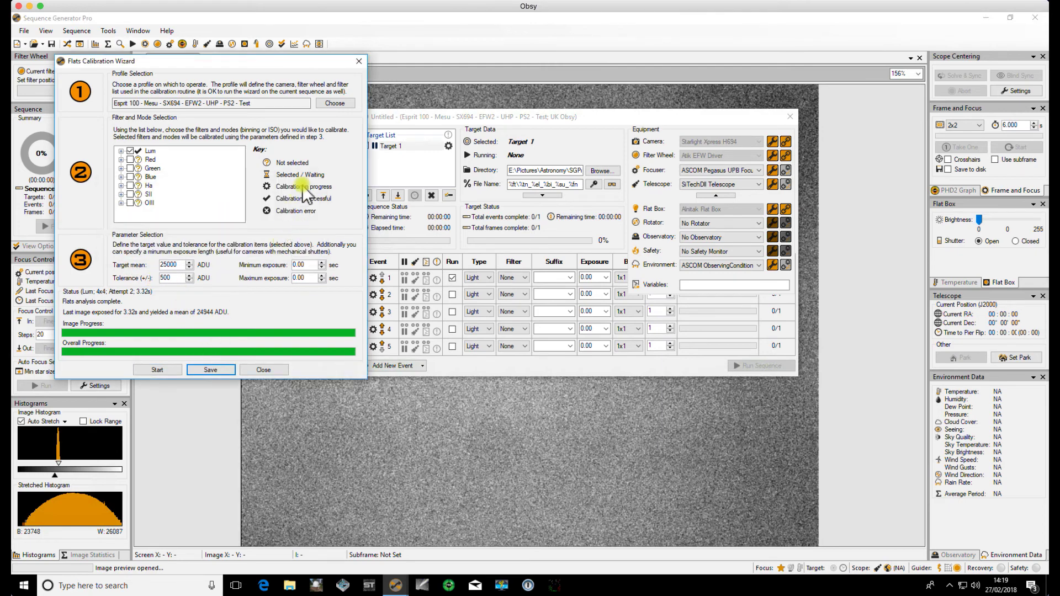
pyautogui.click(360, 61)
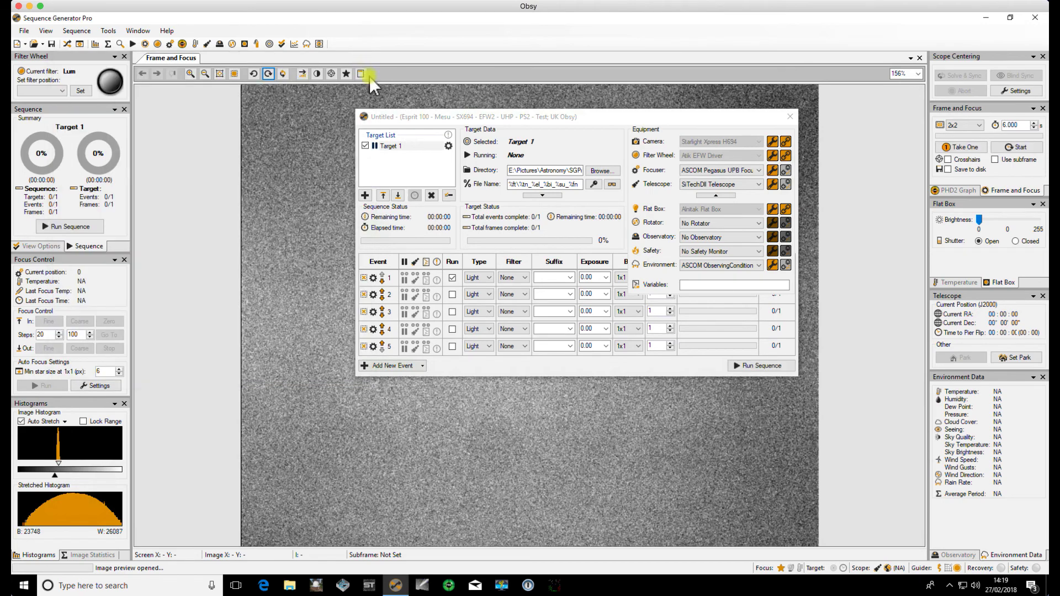
# - Examine the Lum filter's flats exposure and brightness data in the Esprit 100 - Mesu - SX694 - EFW2 - UHP - PS2 - Test equipment profile
pyautogui.click(109, 31)
pyautogui.click(139, 43)
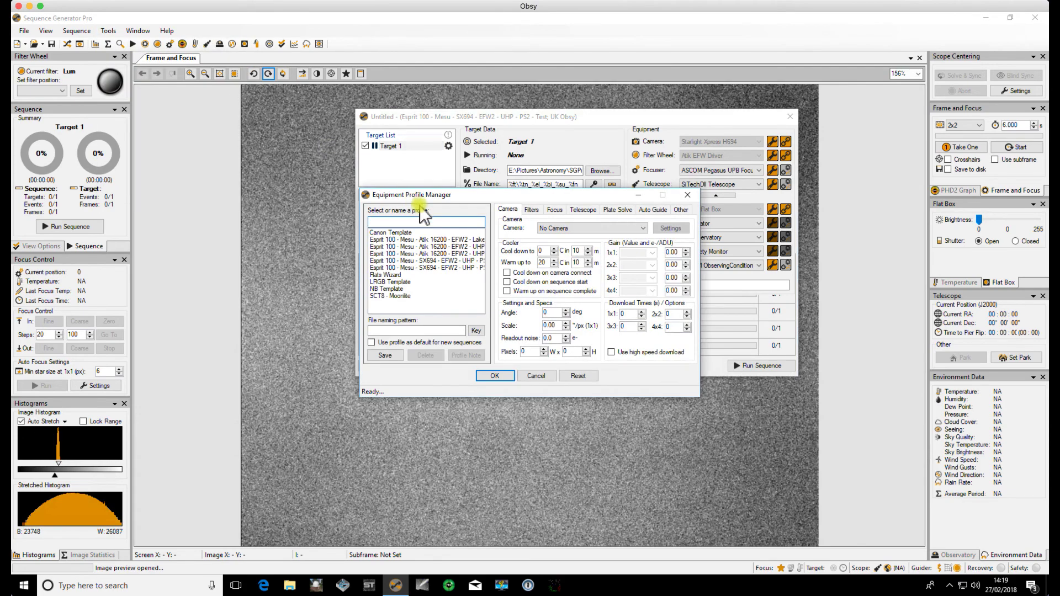
pyautogui.click(427, 261)
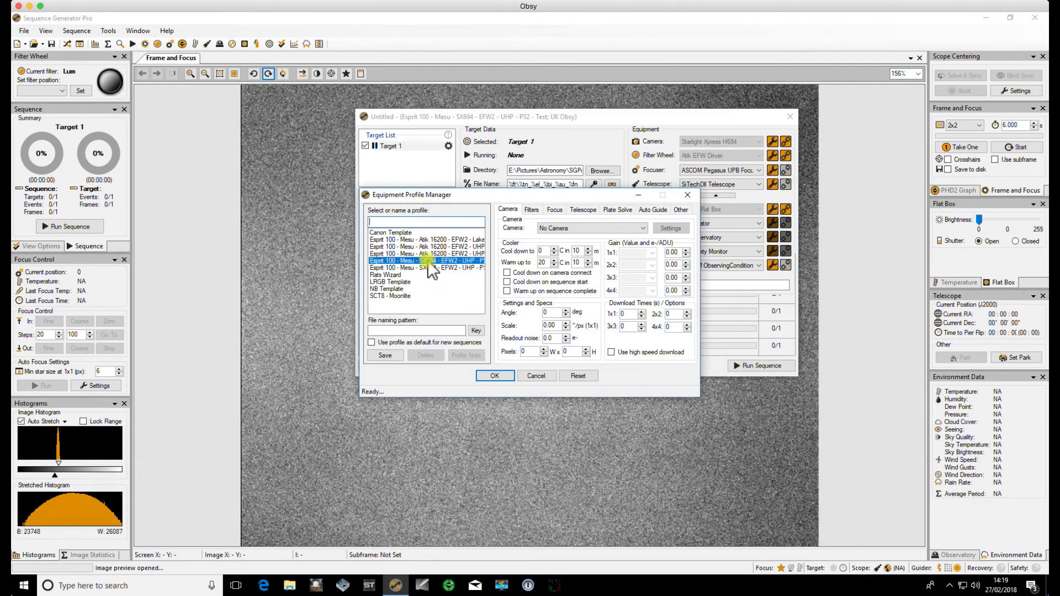
pyautogui.click(531, 210)
pyautogui.click(556, 270)
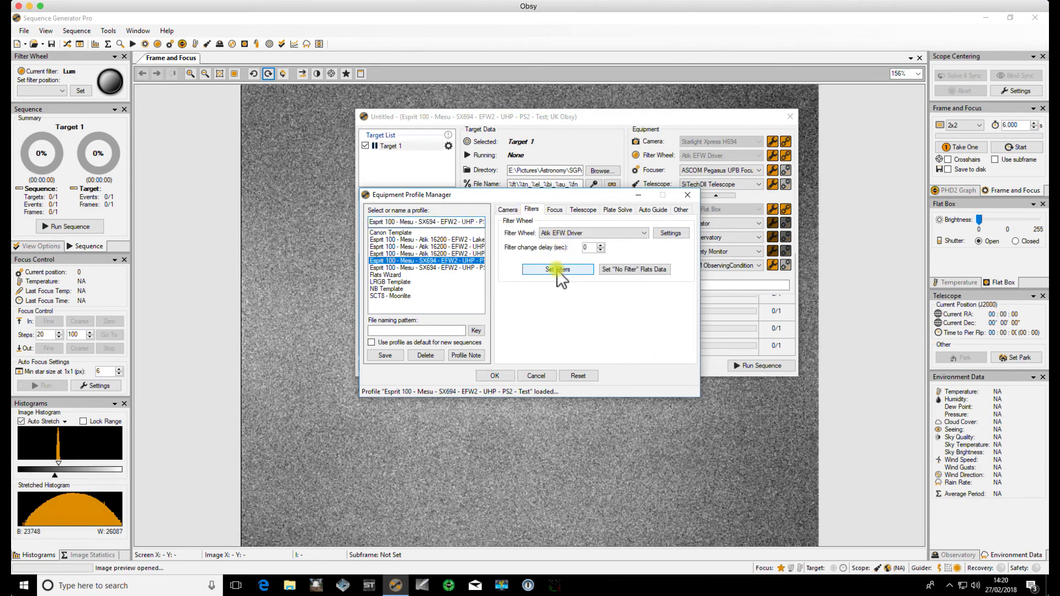
pyautogui.click(672, 224)
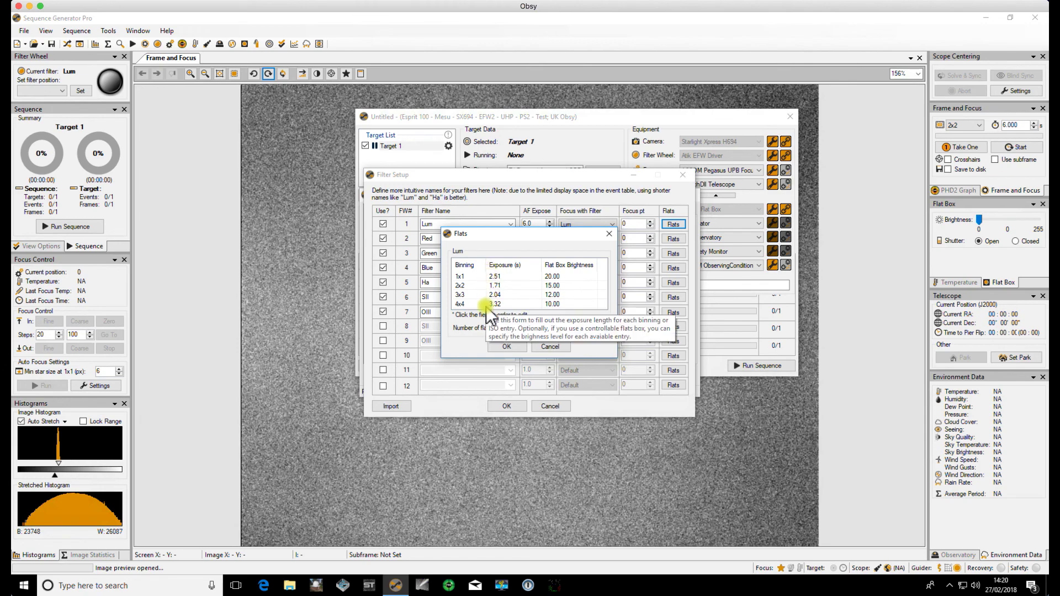
pyautogui.click(505, 347)
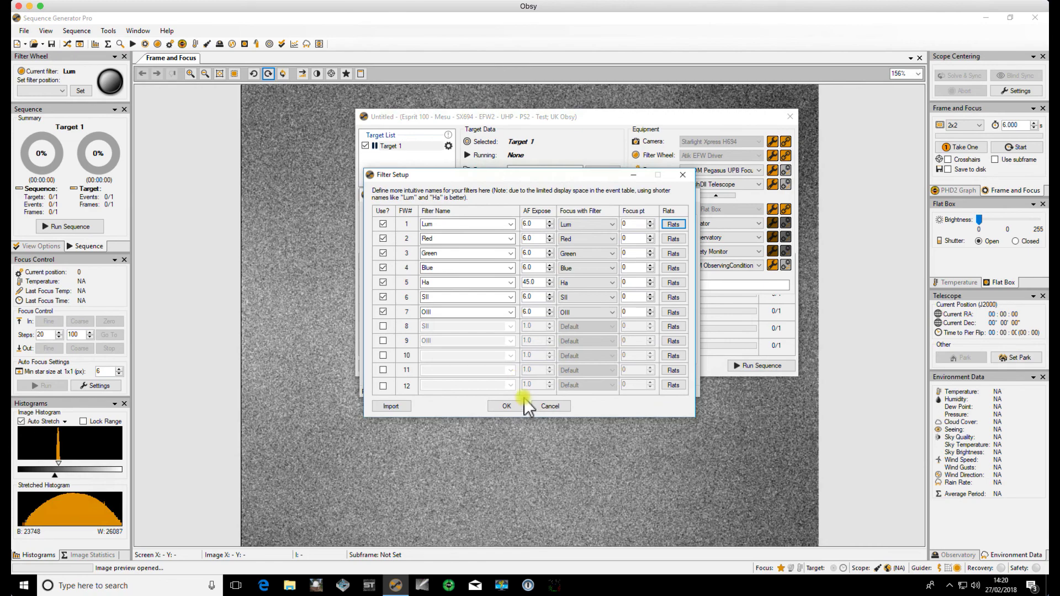
# - Accept the filter setup, save the equipment profile and close the Equipment Profile Manager
pyautogui.click(516, 407)
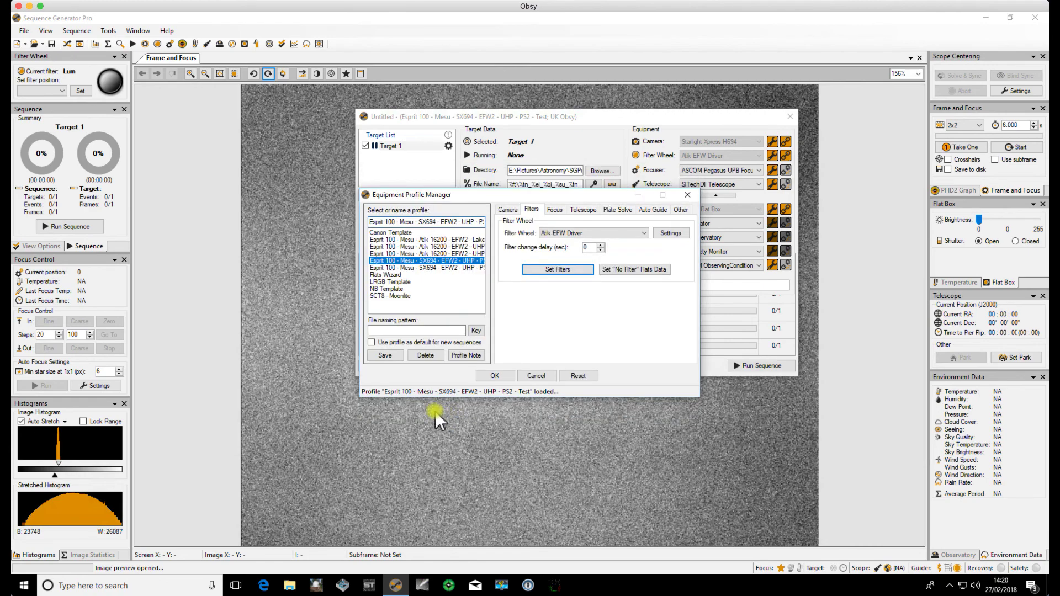
pyautogui.click(385, 355)
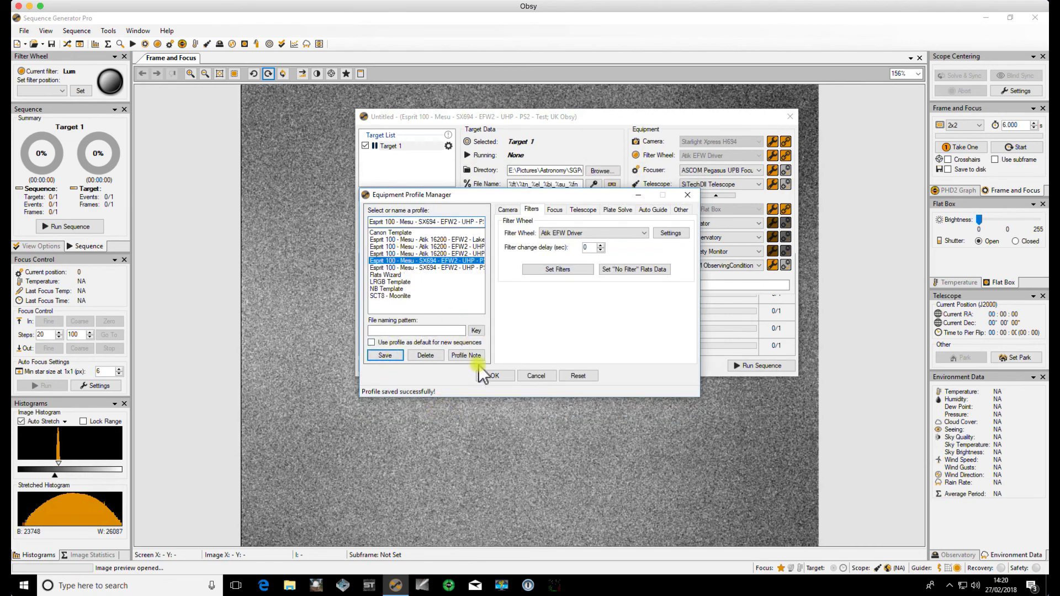
pyautogui.click(535, 376)
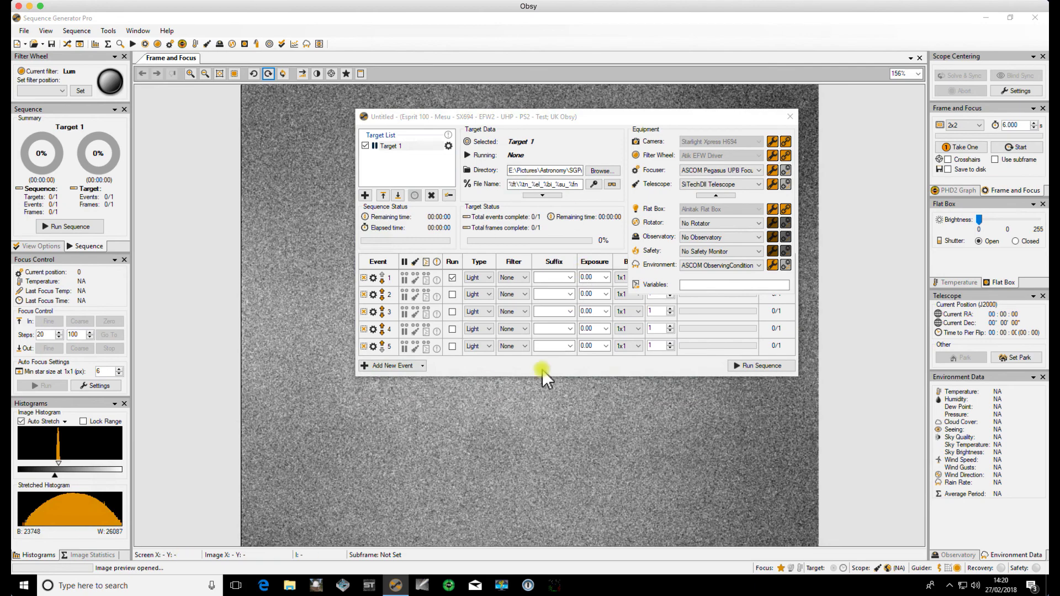